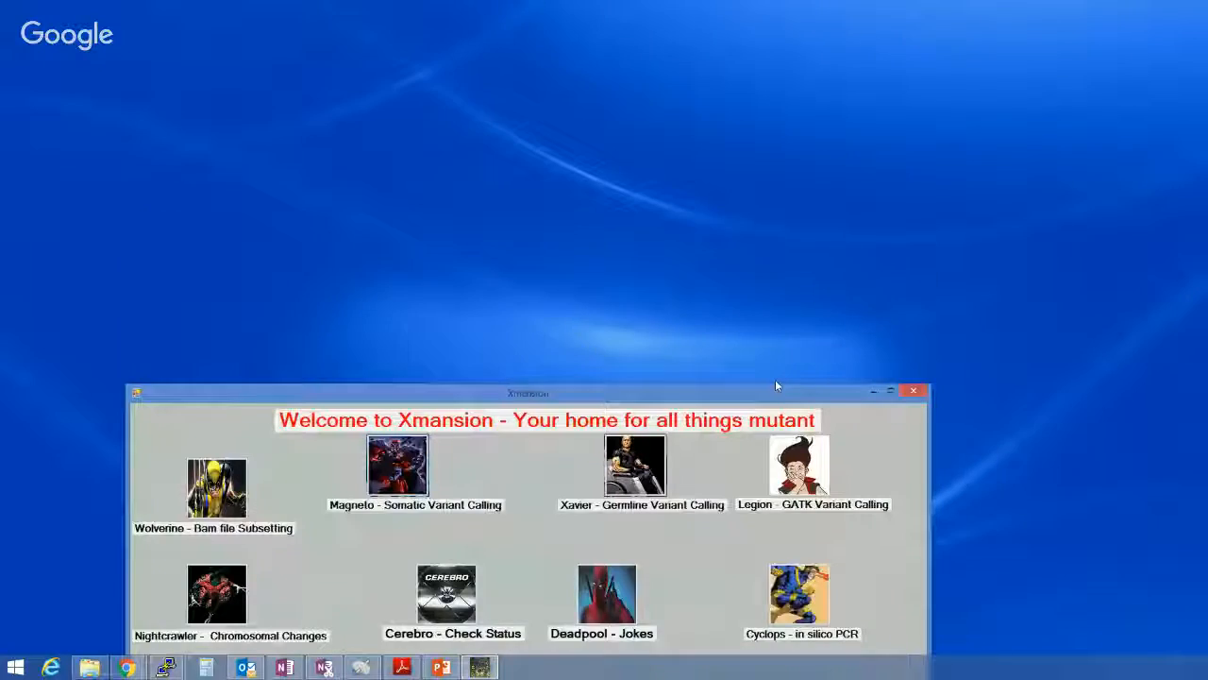
Open the Magneto somatic variant calling tool from Xmansion and move its window fully into view
left_click_drag(775, 383, 798, 64)
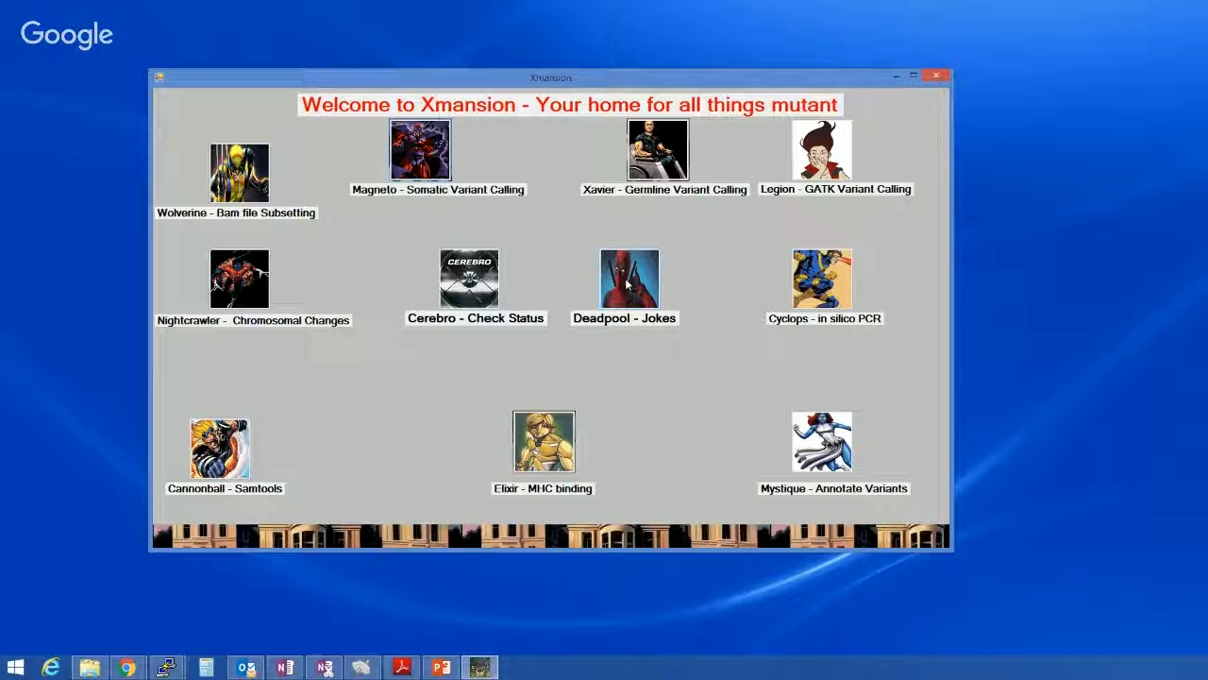
left_click(421, 170)
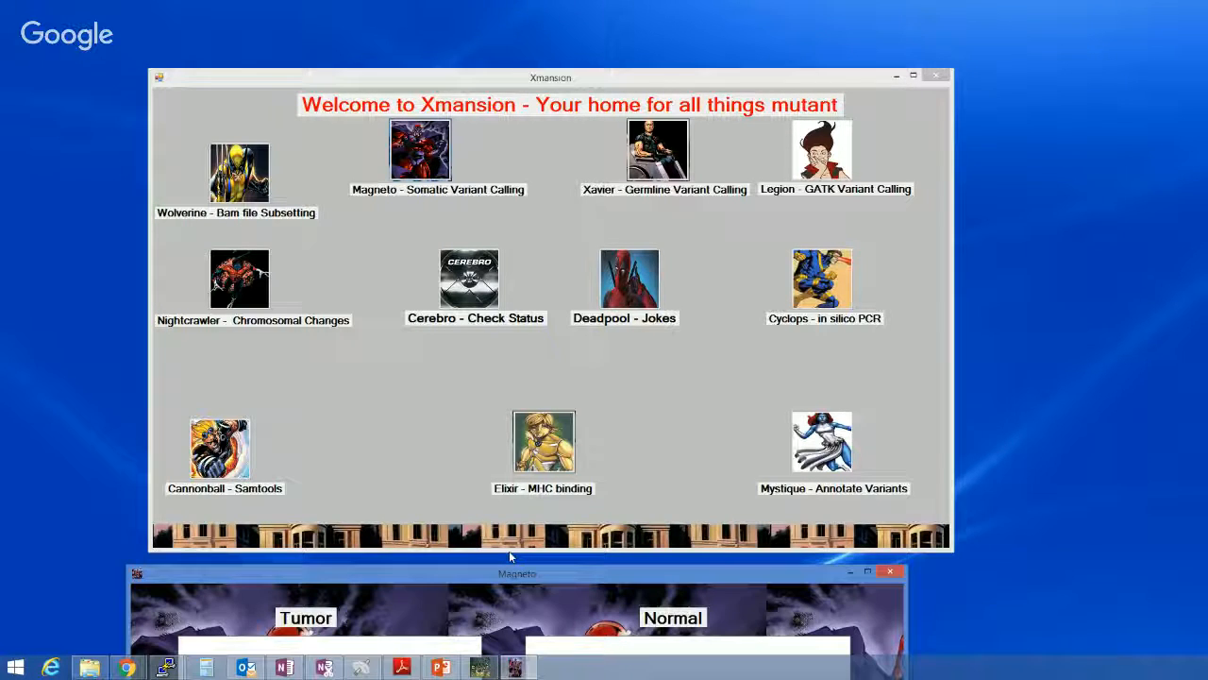
left_click_drag(514, 573, 533, 80)
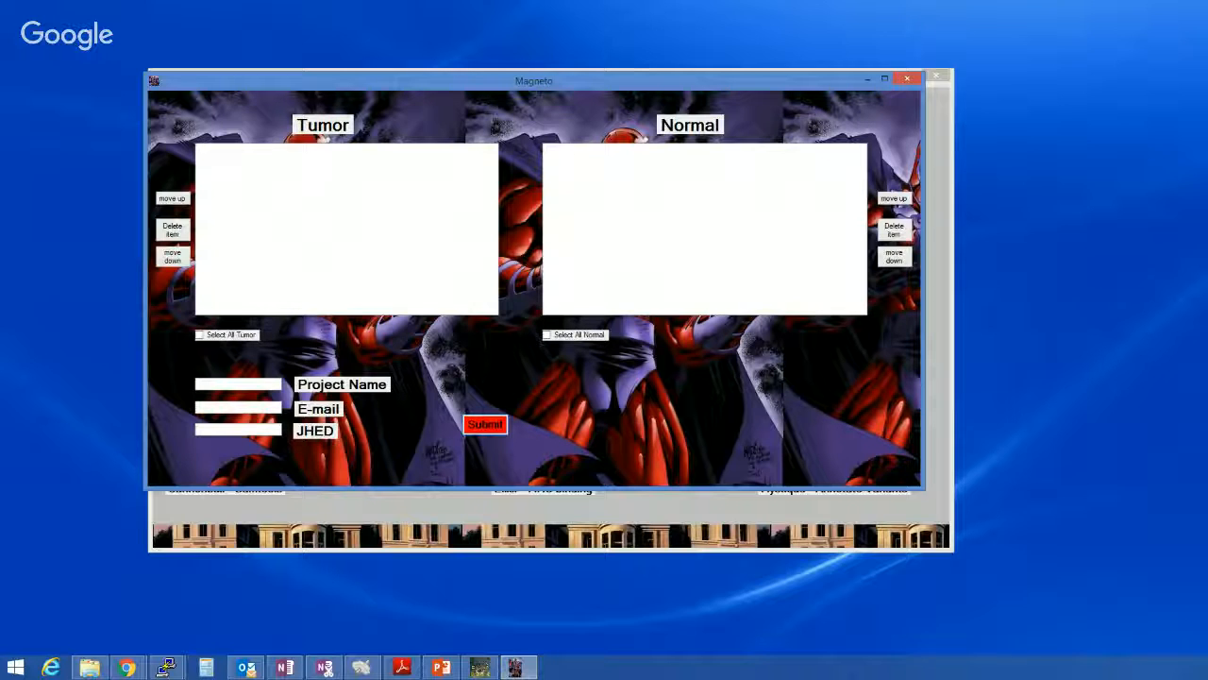
Add SYNX014_N.bam, SYNX024_N.bam and SYNX049_N.bam from the normalexomebams folder to the Normal list, in that order
left_click(90, 667)
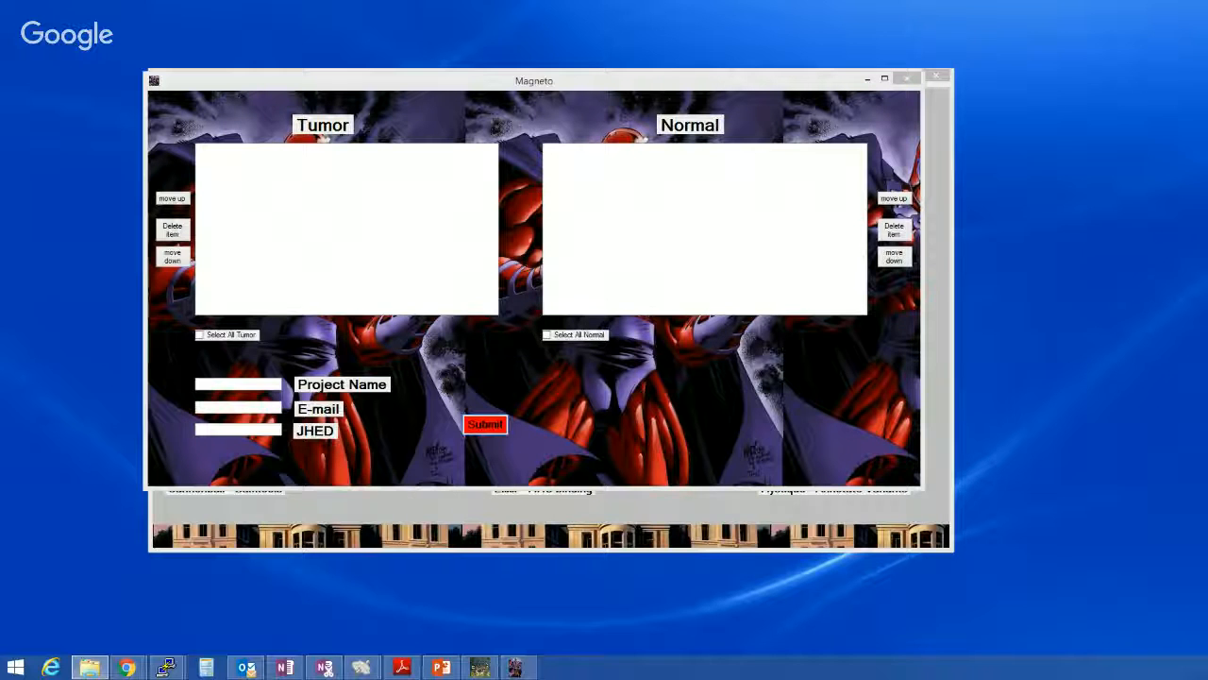
left_click_drag(1207, 92, 783, 331)
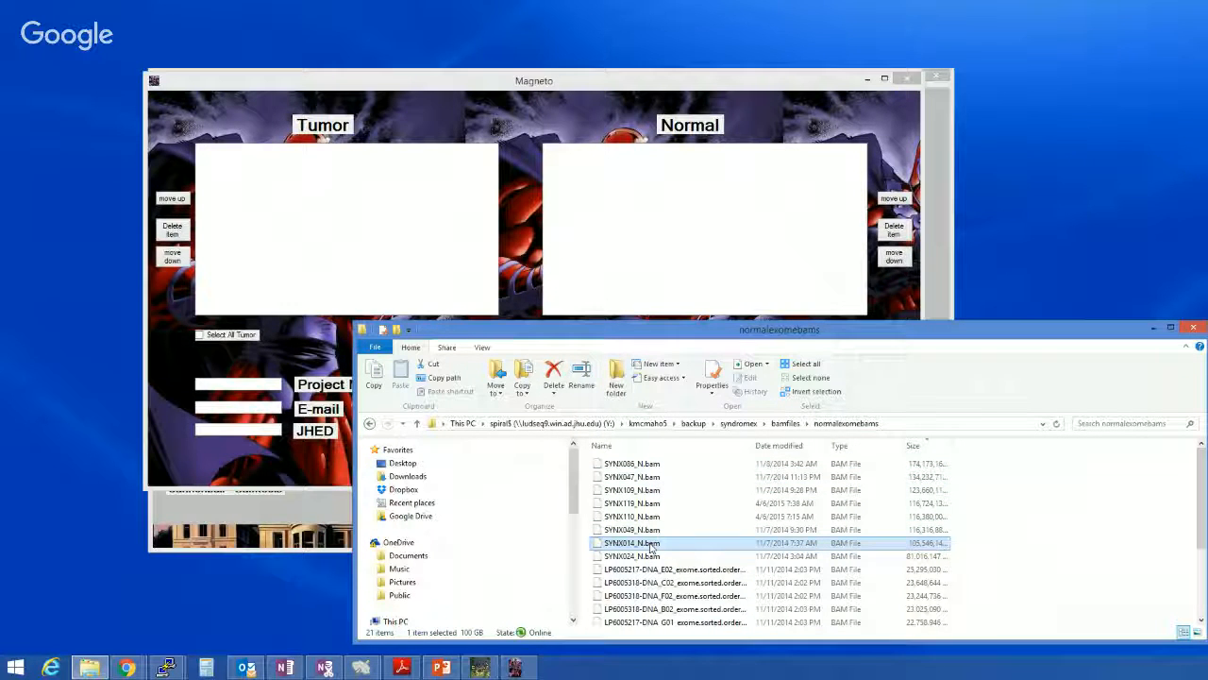
left_click_drag(649, 546, 596, 187)
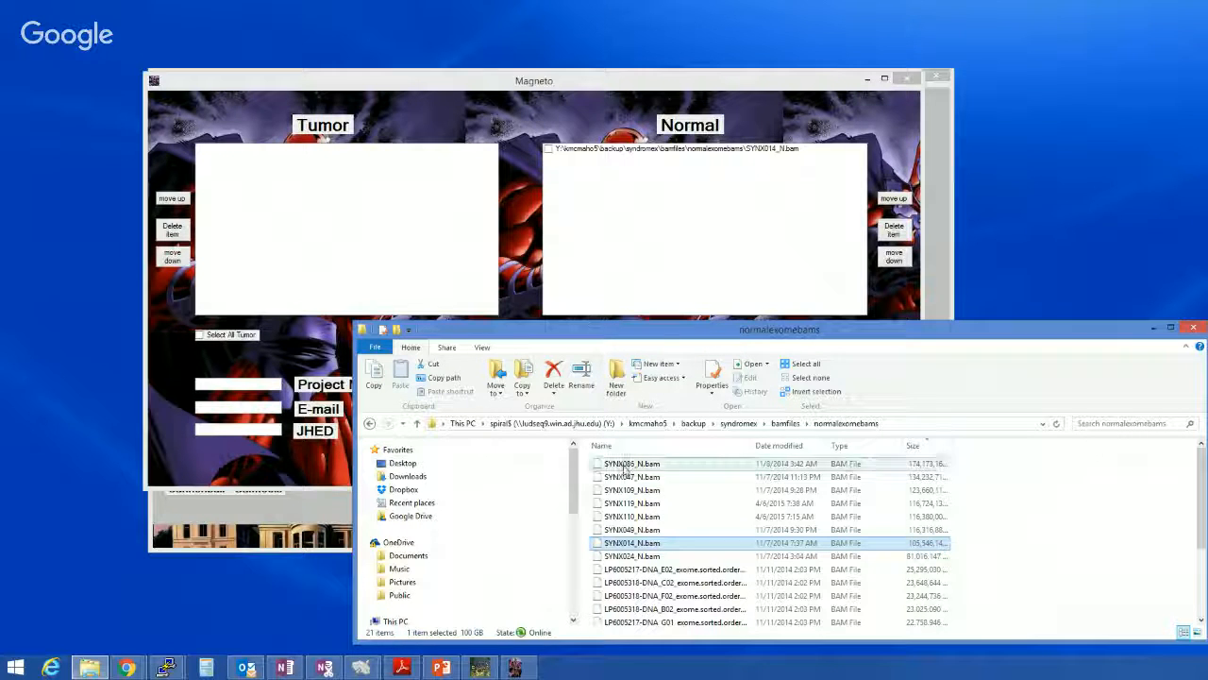
left_click_drag(648, 555, 594, 189)
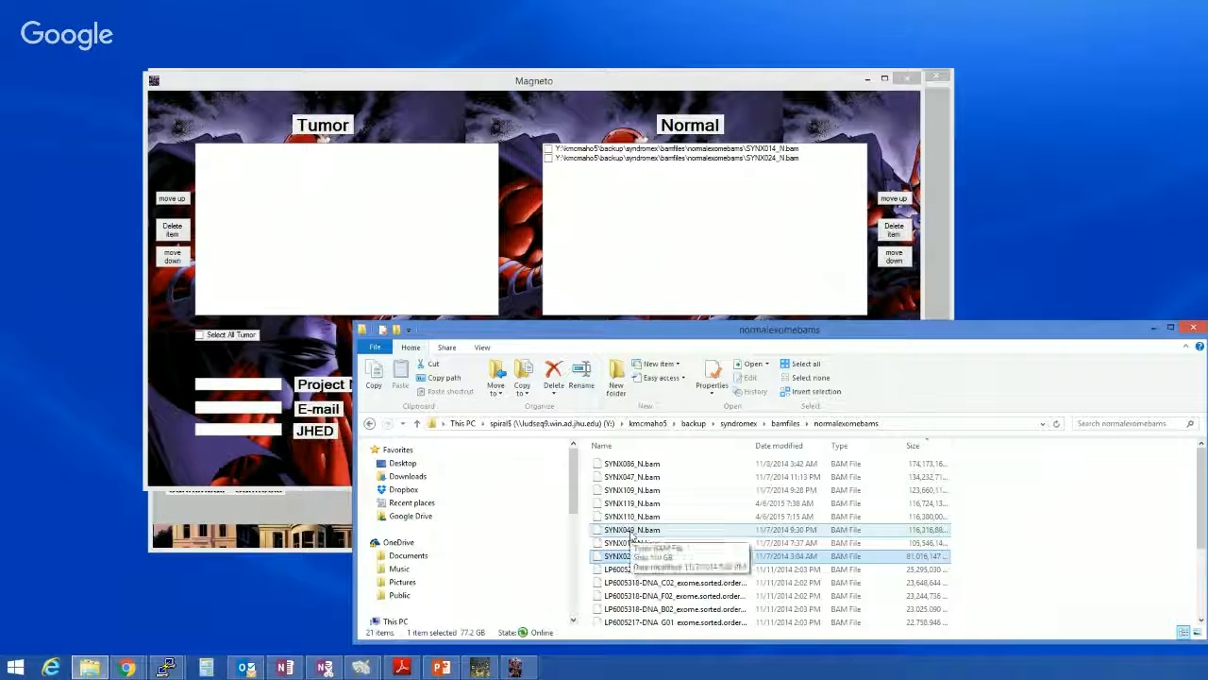
left_click_drag(627, 533, 590, 196)
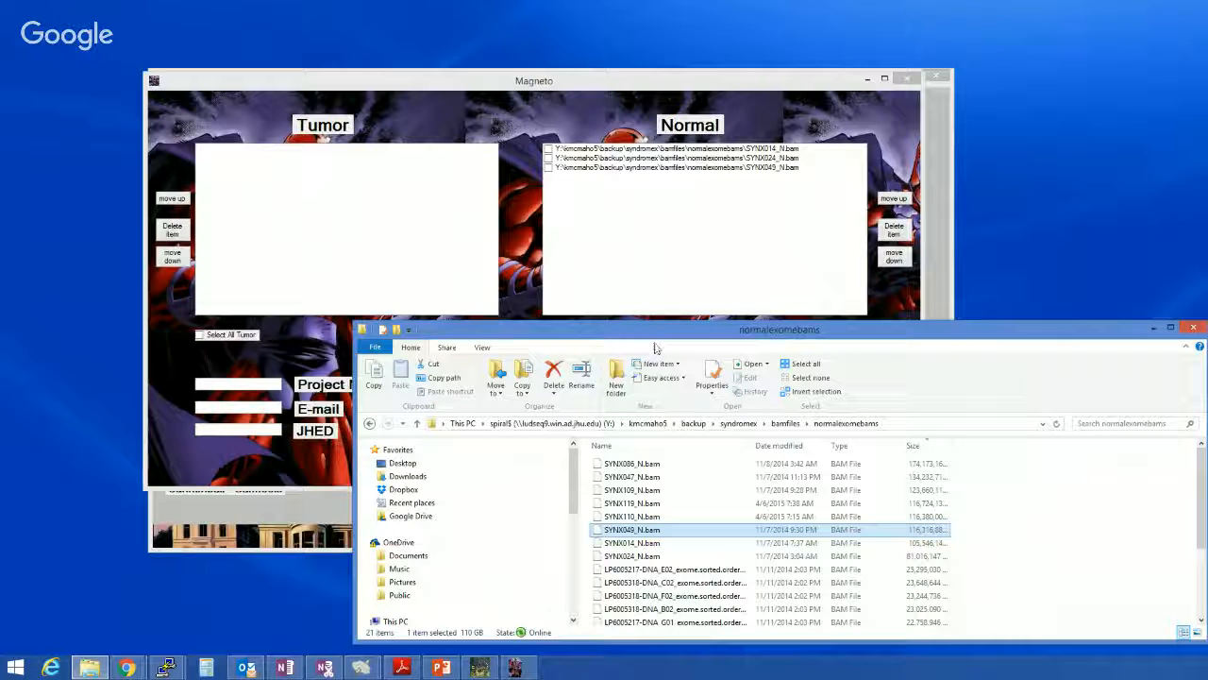
Add SYNX014_PT1.bam, SYNX024_PT1.bam and SYNX049_PT1.bam from the tumorbams folder to the Tumor list in that order, and close the file window
left_click(788, 424)
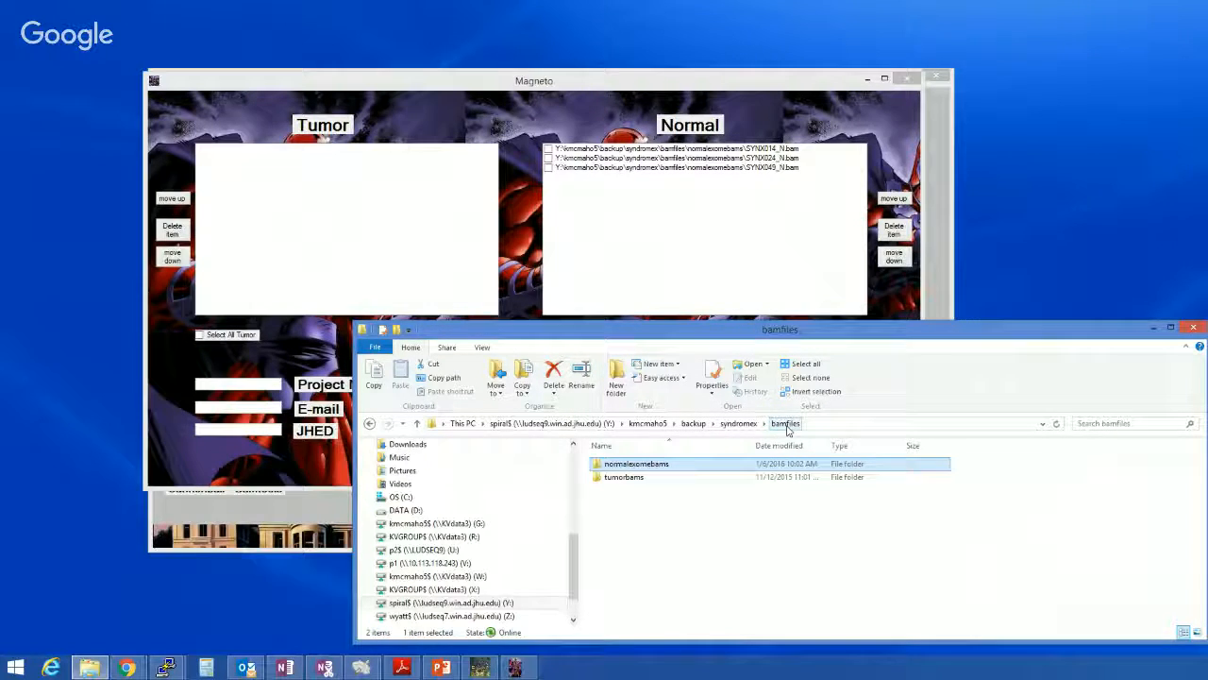
double_click(671, 478)
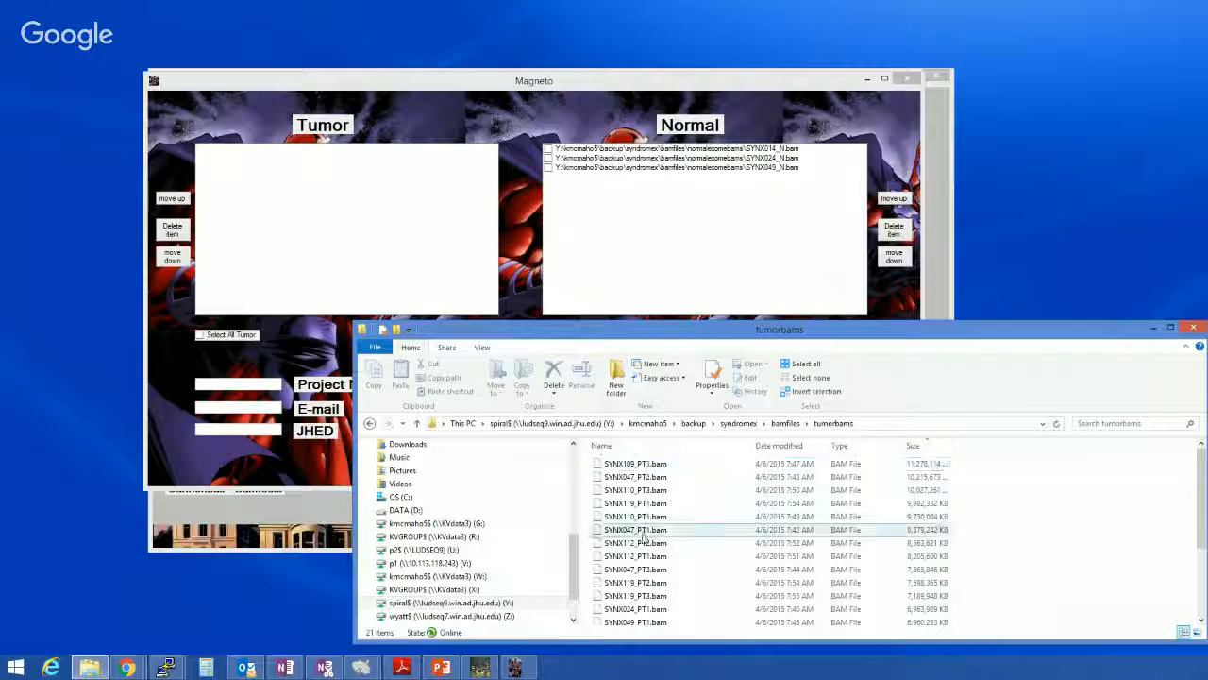
scroll(642, 536, "down", 2)
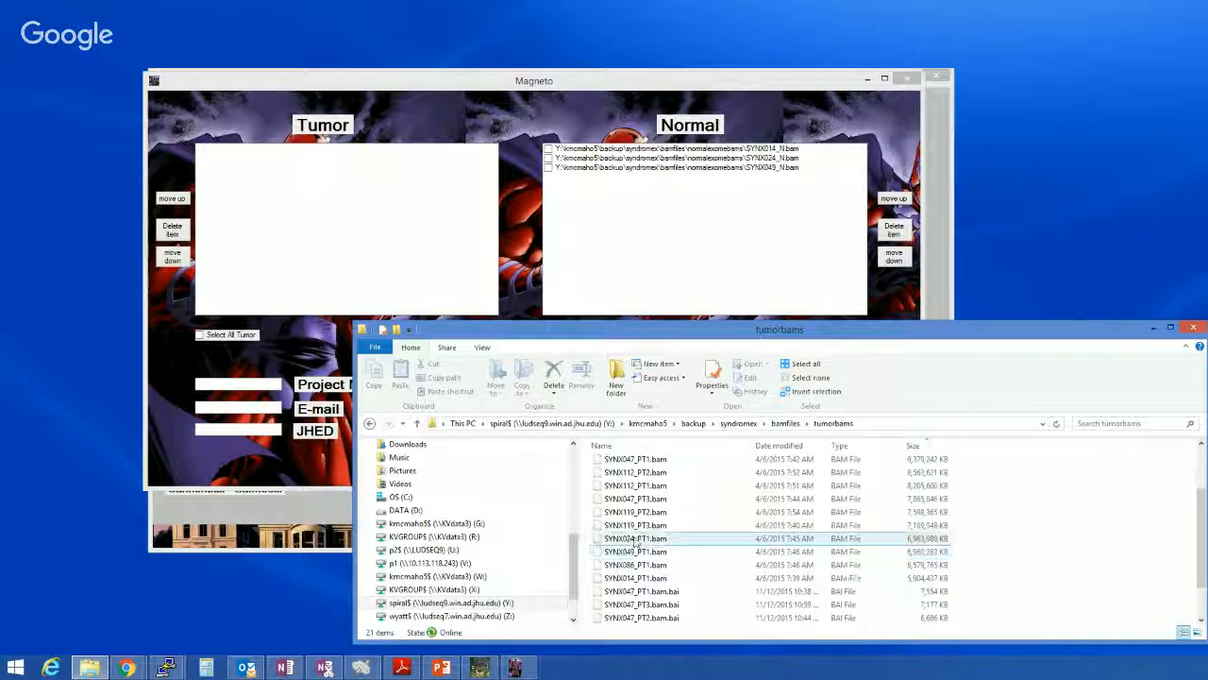
scroll(635, 514, "up", 2)
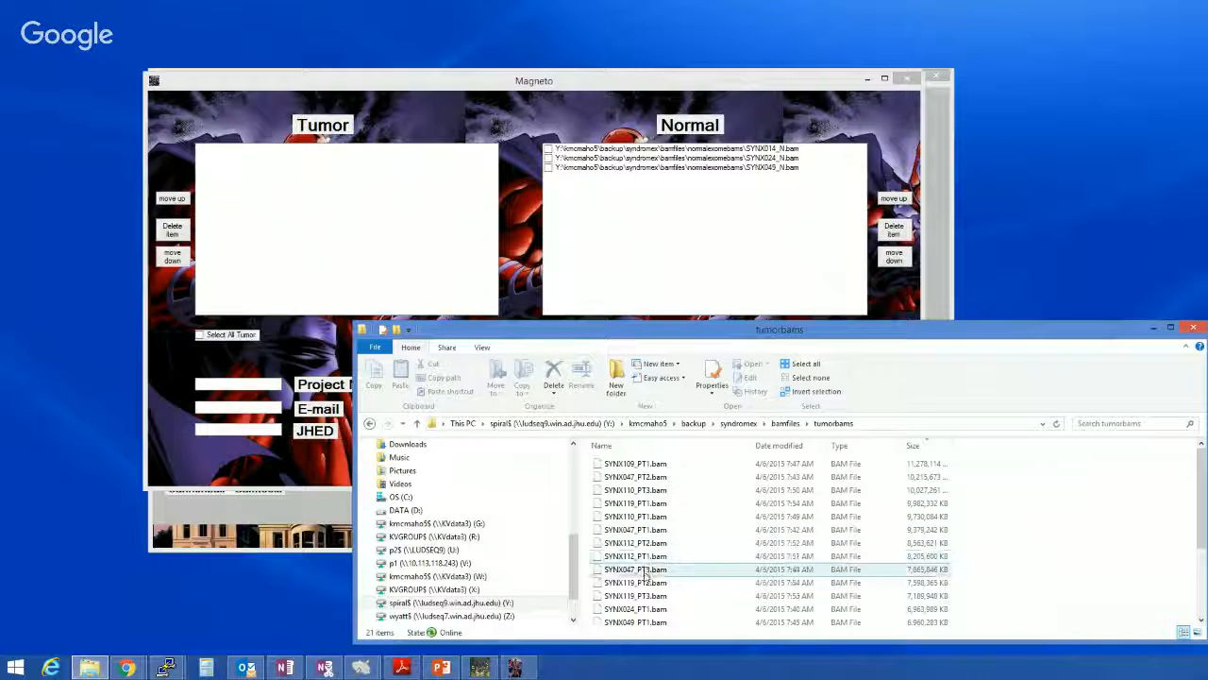
scroll(645, 576, "down", 1)
scroll(645, 578, "down", 1)
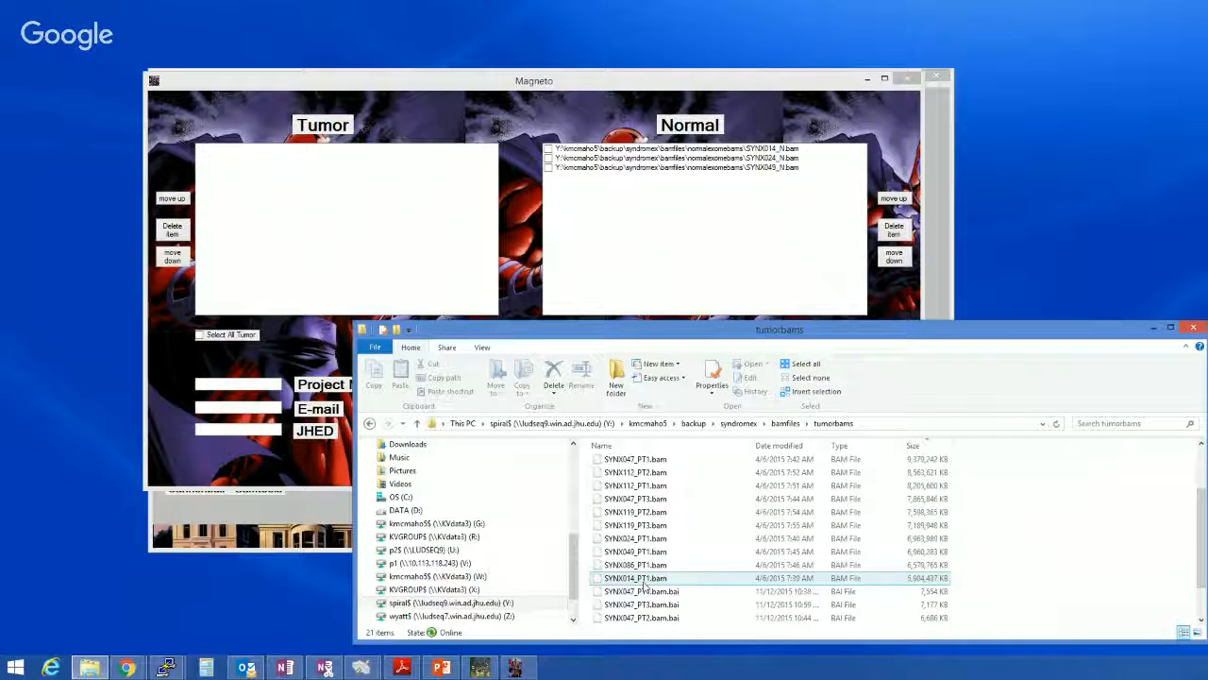
left_click_drag(644, 586, 280, 180)
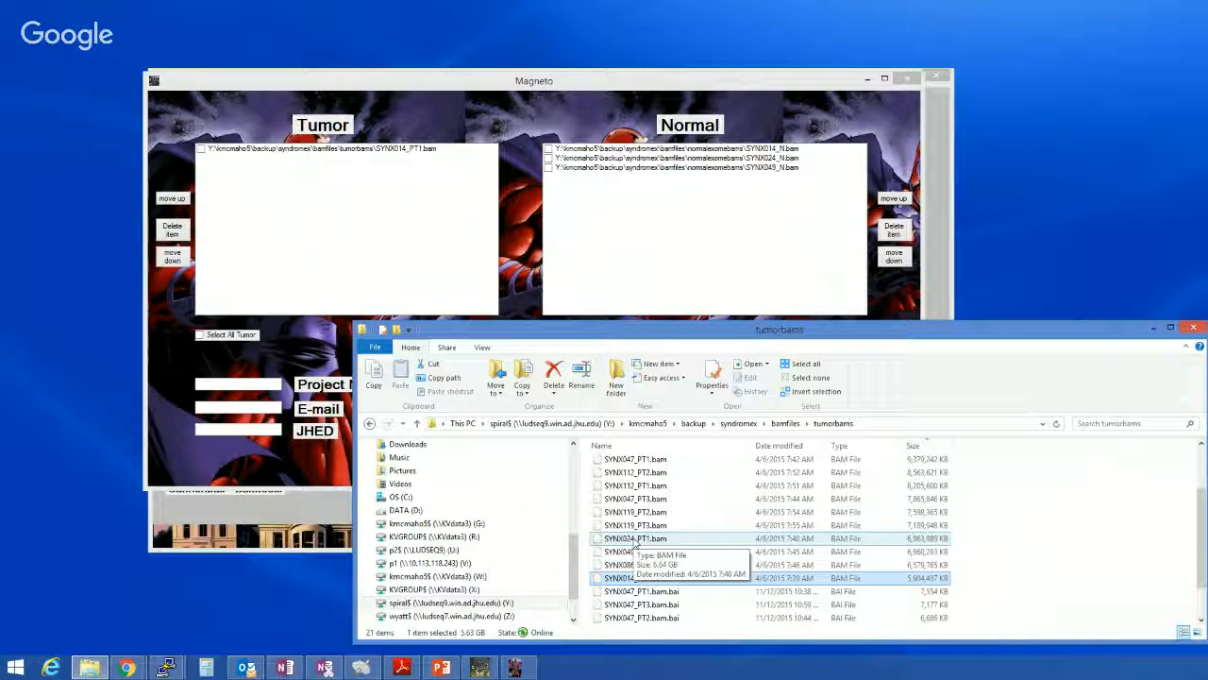
left_click_drag(634, 540, 248, 173)
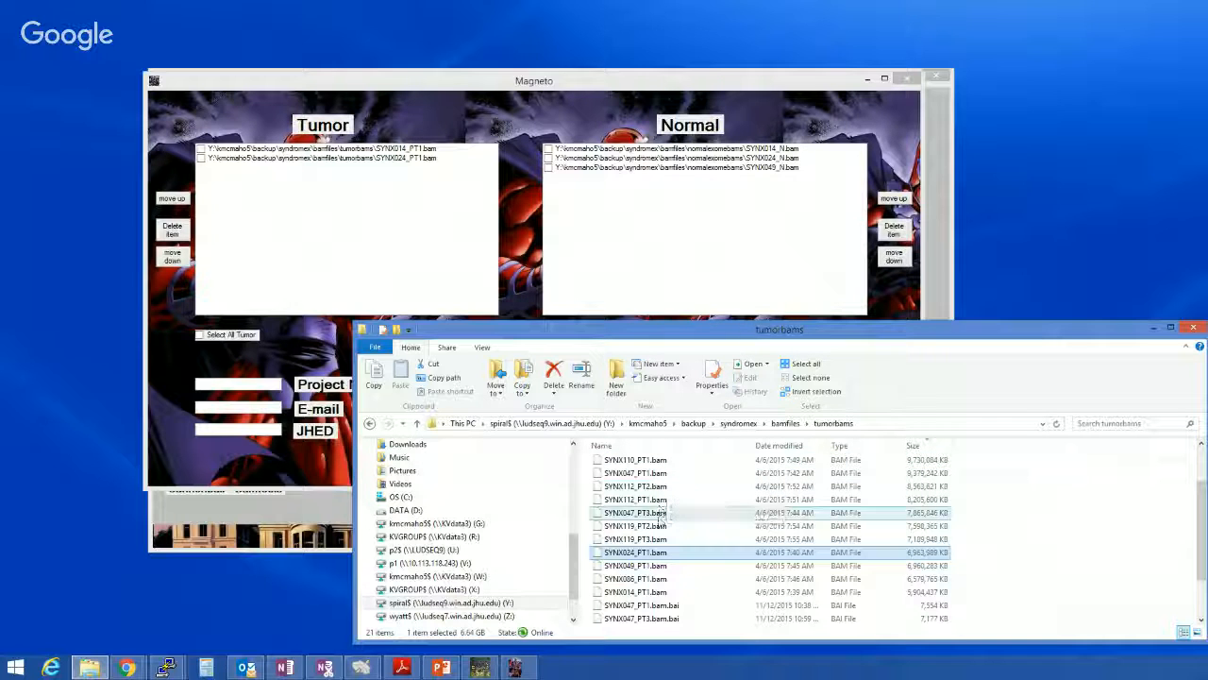
left_click(649, 565)
left_click_drag(650, 573, 262, 197)
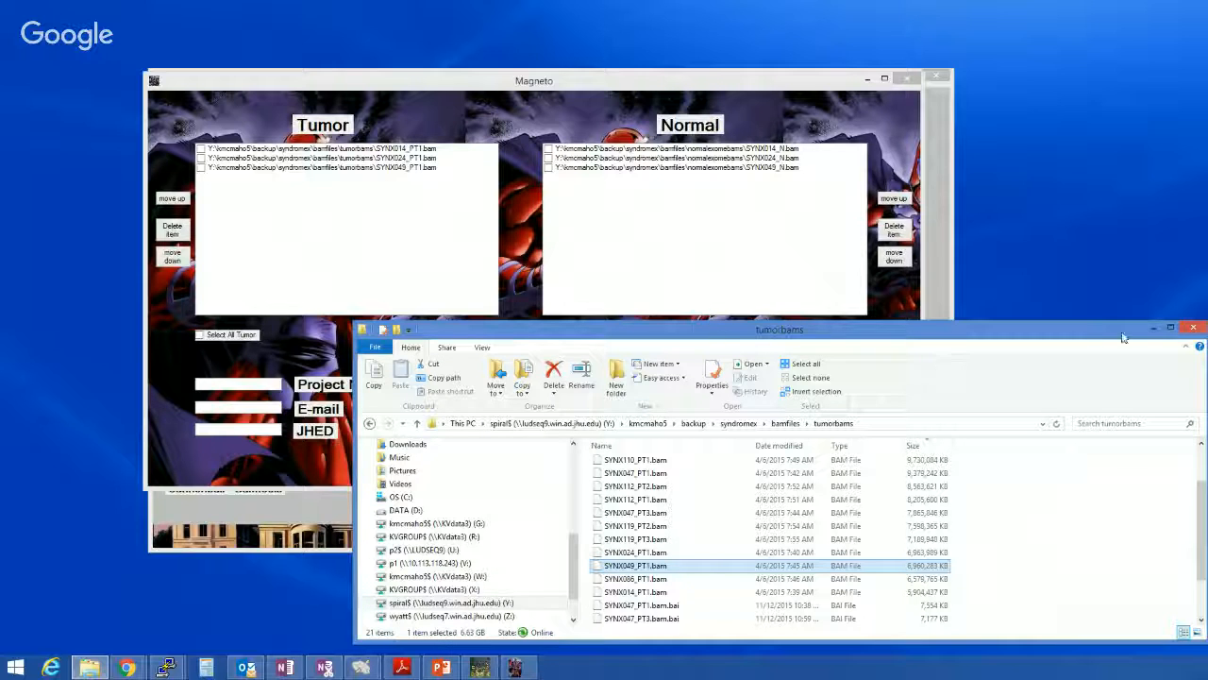
left_click(1194, 328)
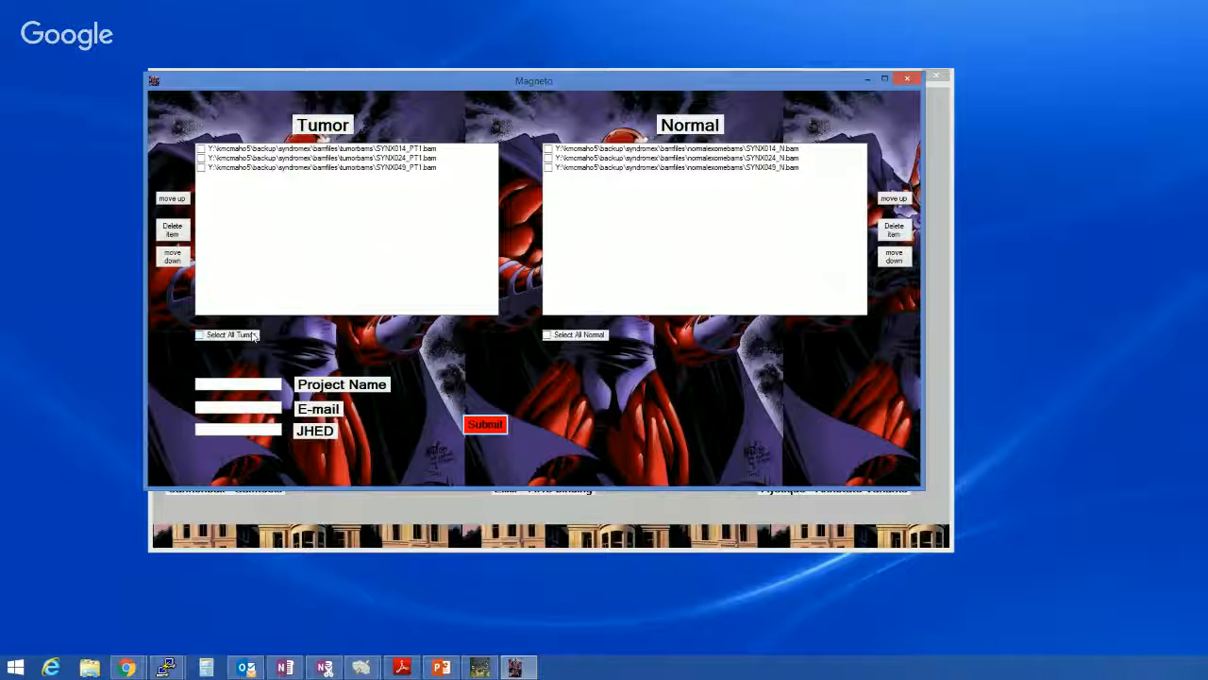
Select all tumor and all normal files, and enter syndromextest as the project name
left_click(200, 337)
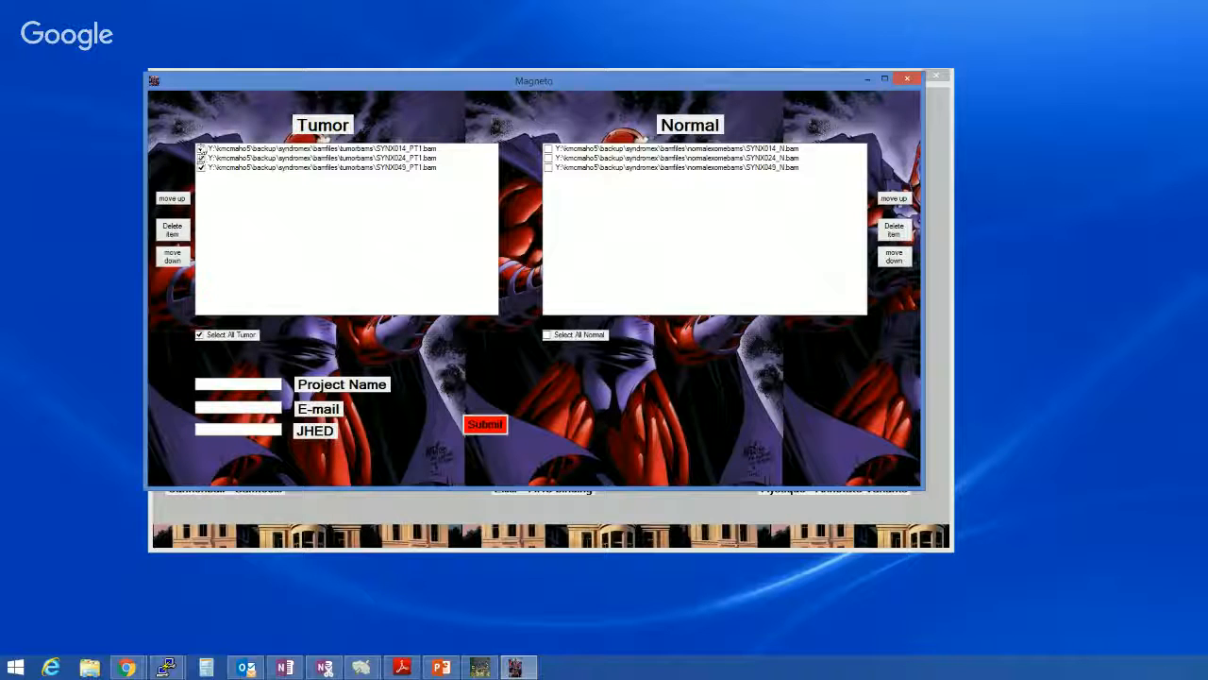
left_click(548, 335)
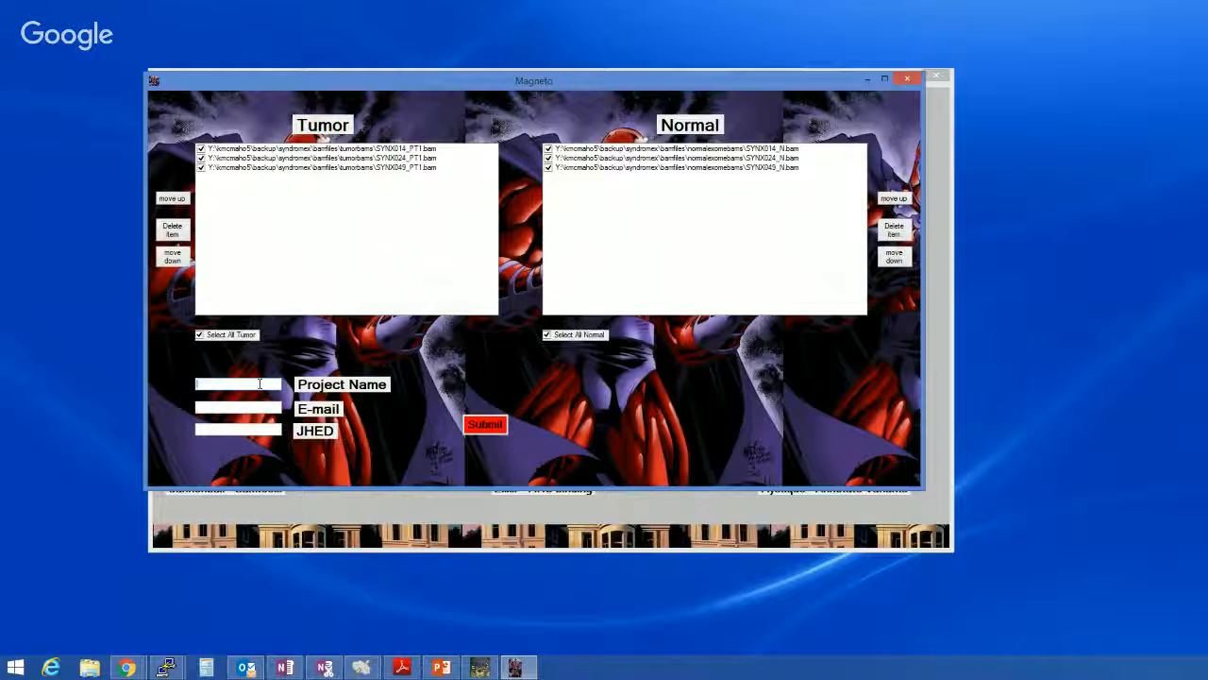
type("syndromextest")
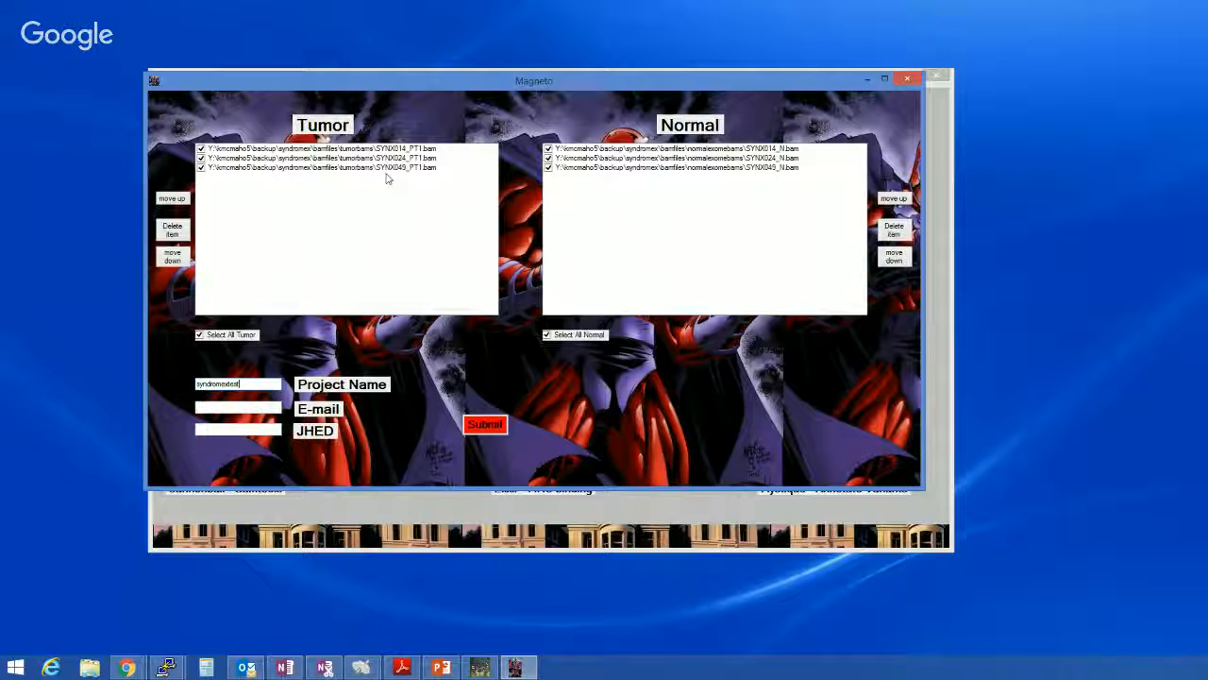
Fill in the submitter's e-mail address for the project
left_click(254, 408)
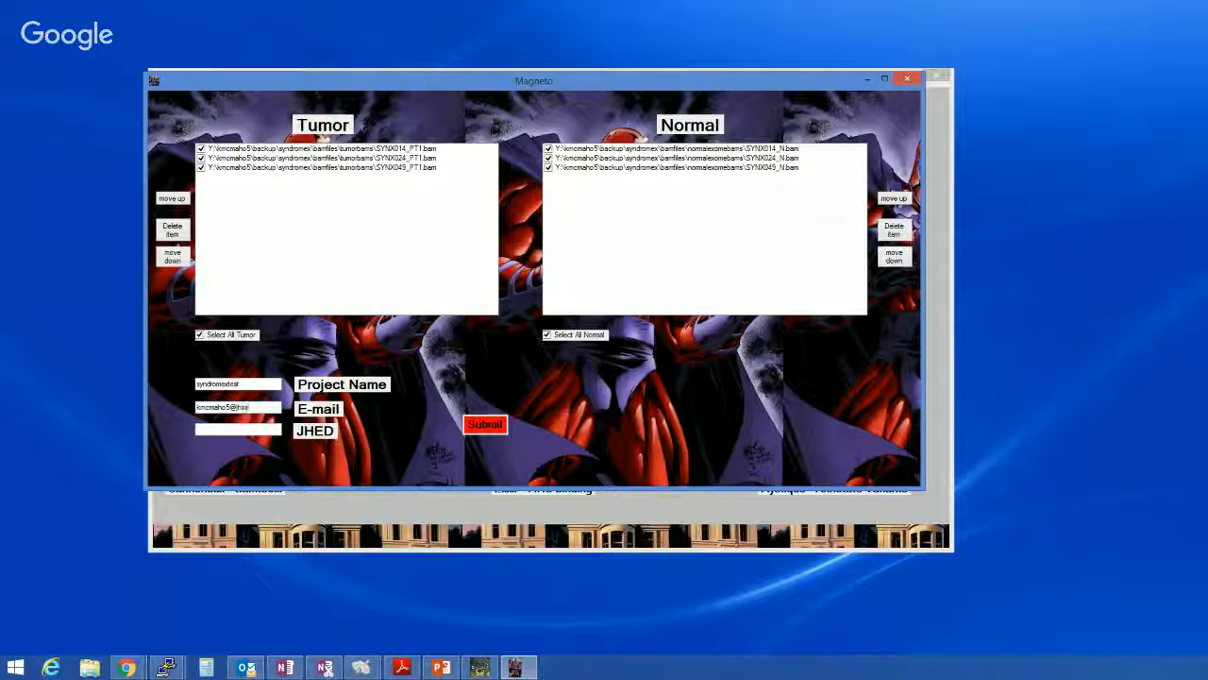
key("Tab")
key("Tab")
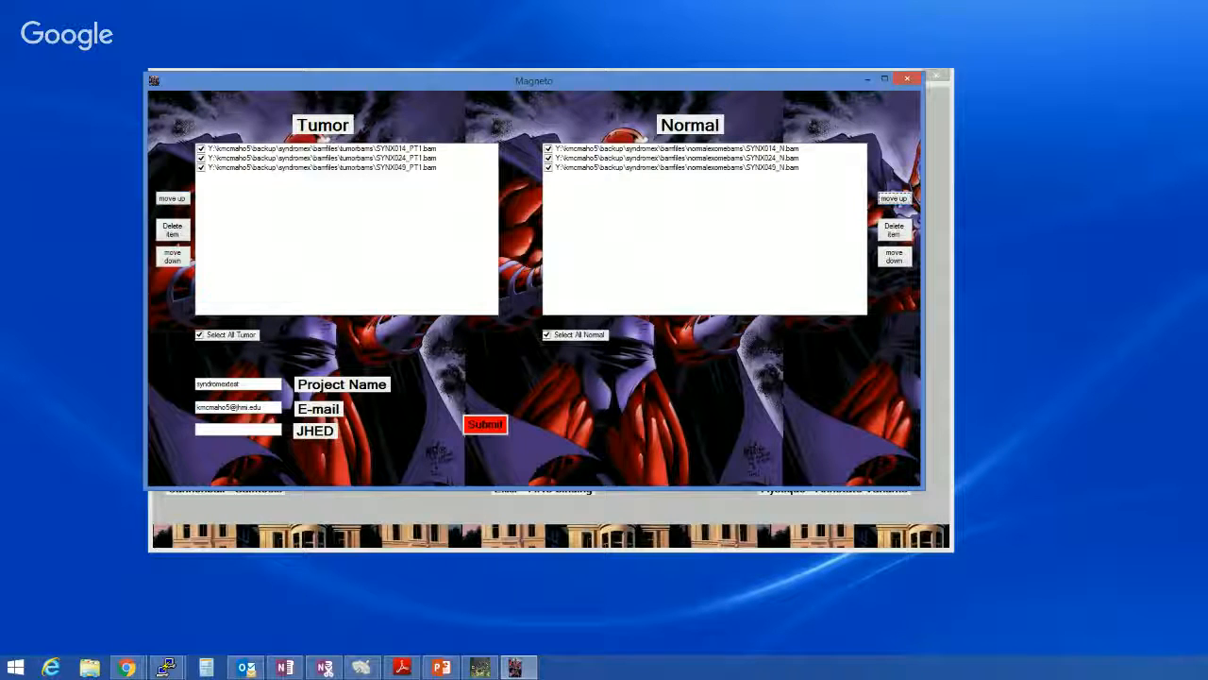
Enter the submitter's JHED ID and submit the somatic variant calling job
left_click(235, 431)
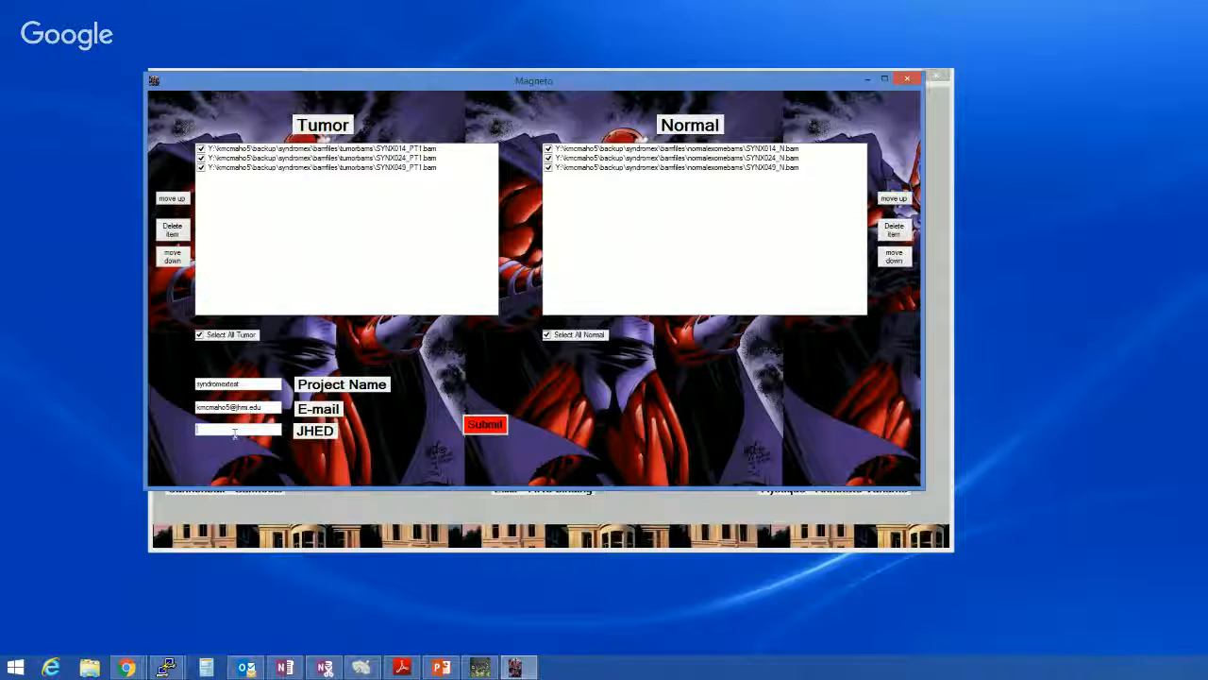
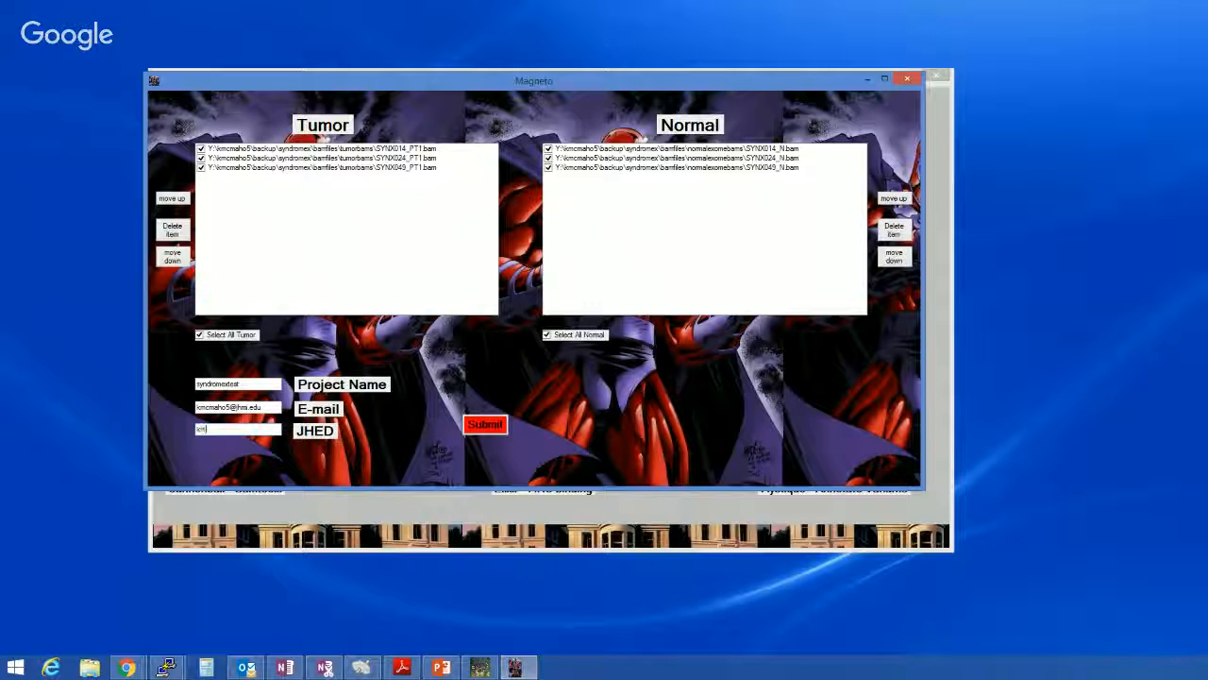
left_click(484, 424)
left_click(484, 425)
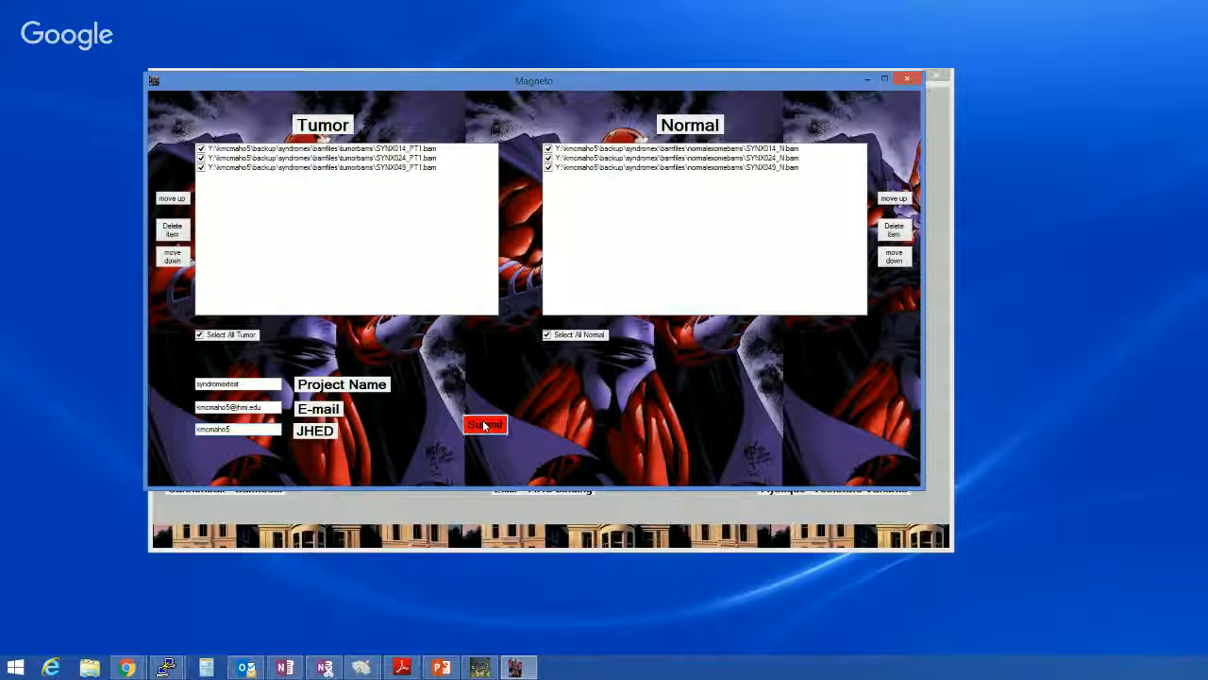